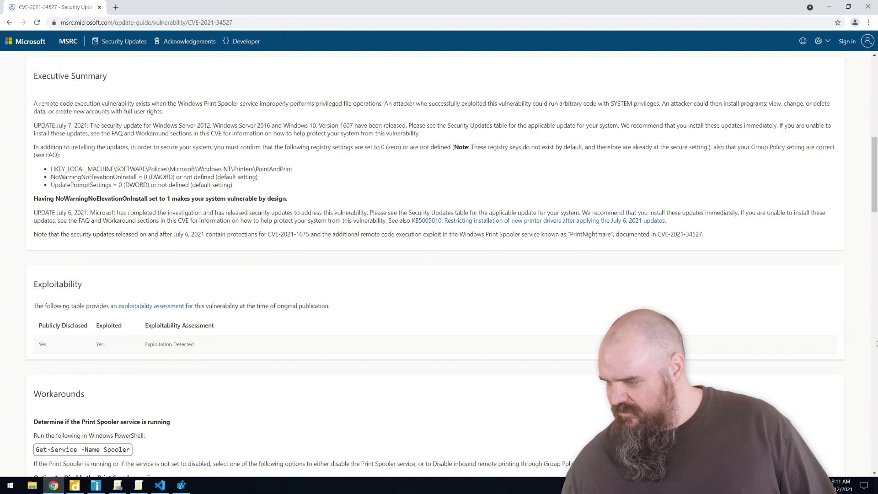
Scroll to the CVE-2021-34527 Revisions table, showing revision 3.1 from Jul 8, 2021
{"action": "left_click_drag", "start_coordinate": [874, 244], "coordinate": [866, 454]}
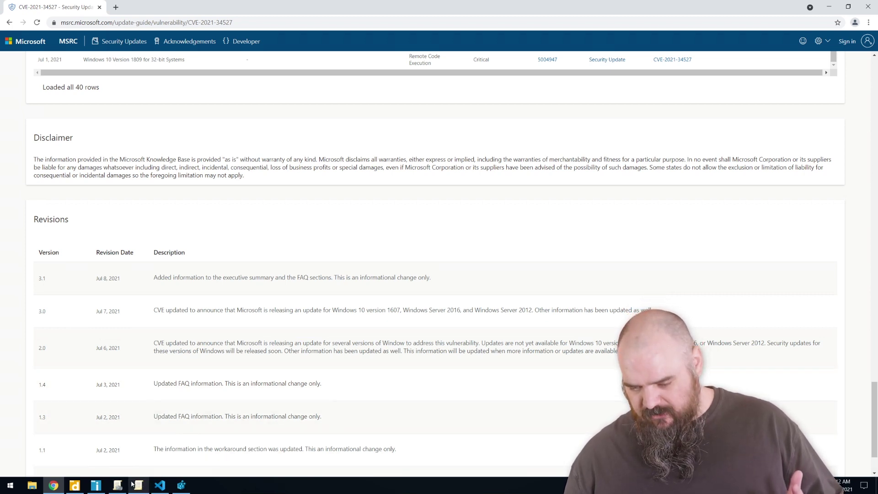
Preview the Point and Print Restrictions options, then close the dialog without applying changes
{"action": "left_click", "coordinate": [138, 485]}
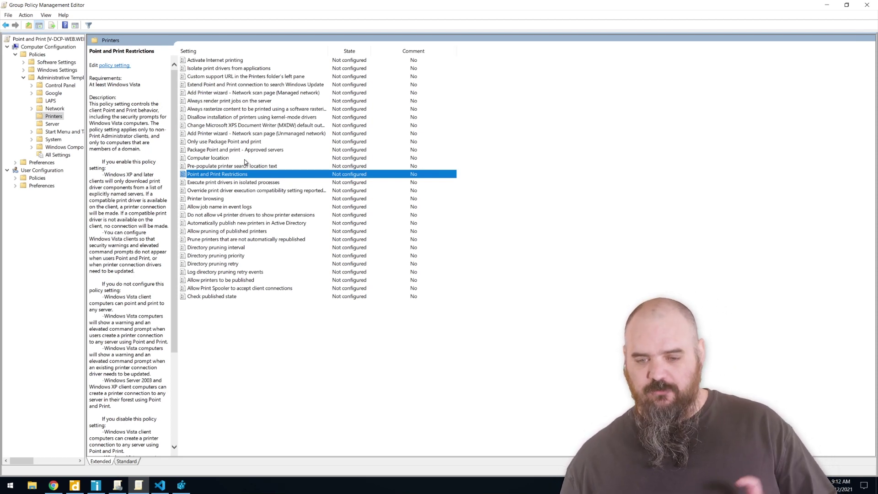
{"action": "right_click", "coordinate": [206, 174]}
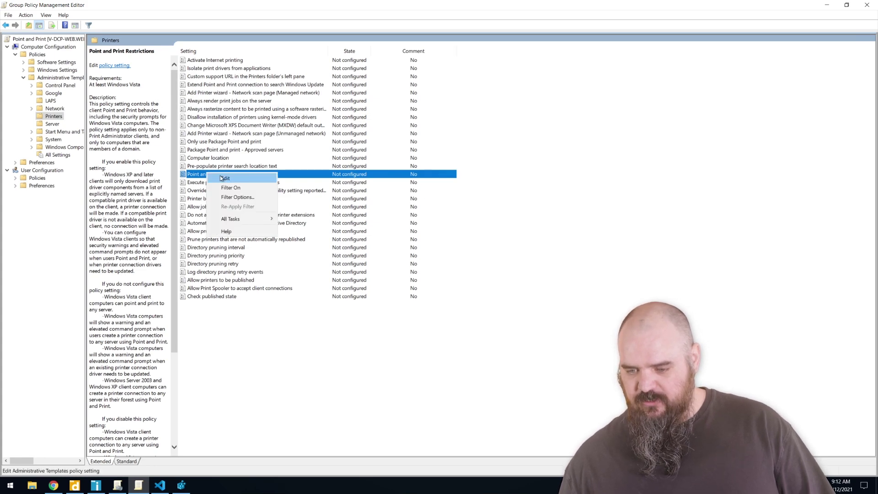
{"action": "left_click", "coordinate": [221, 178]}
{"action": "left_click", "coordinate": [6, 51]}
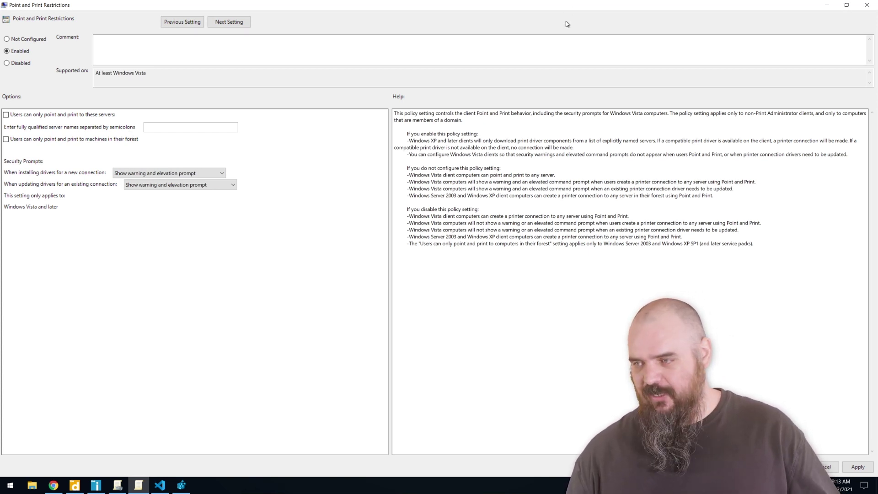
{"action": "left_click", "coordinate": [867, 4]}
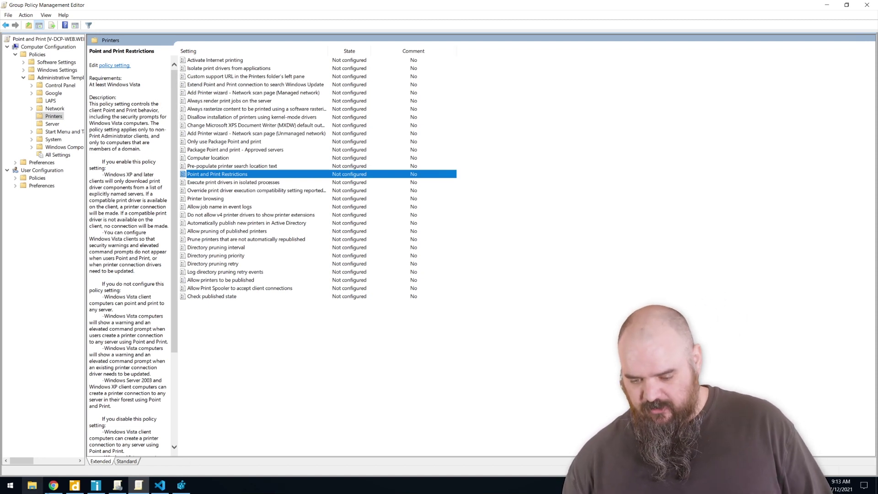
Confirm the Printnightmare profile's Registry scanner targets the Printers\PointAndPrint policy key, changing nothing
{"action": "left_click", "coordinate": [91, 487]}
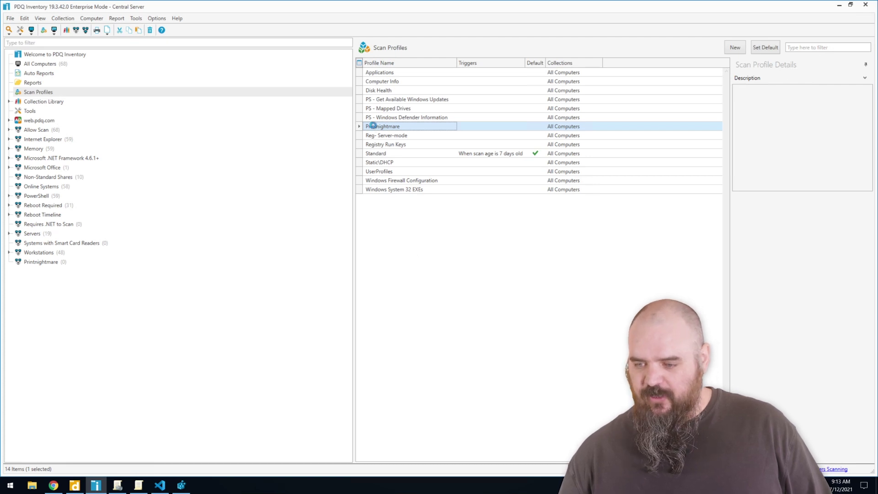
{"action": "double_click", "coordinate": [374, 126]}
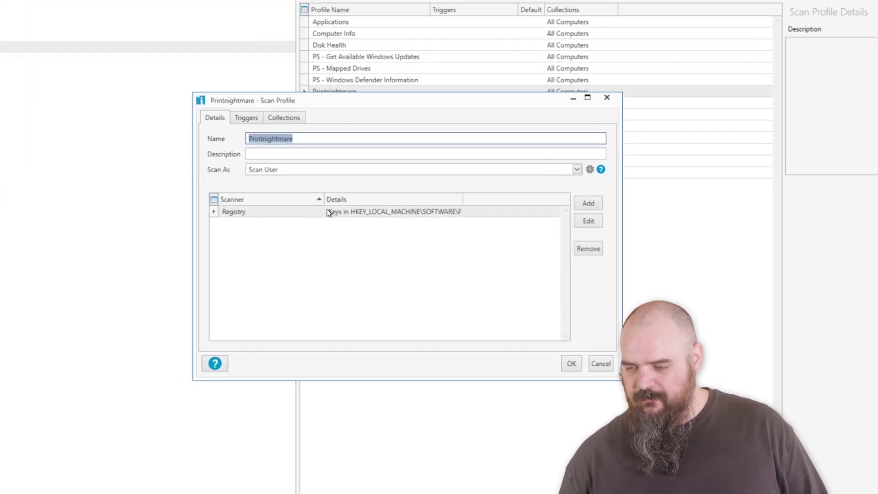
{"action": "double_click", "coordinate": [376, 220]}
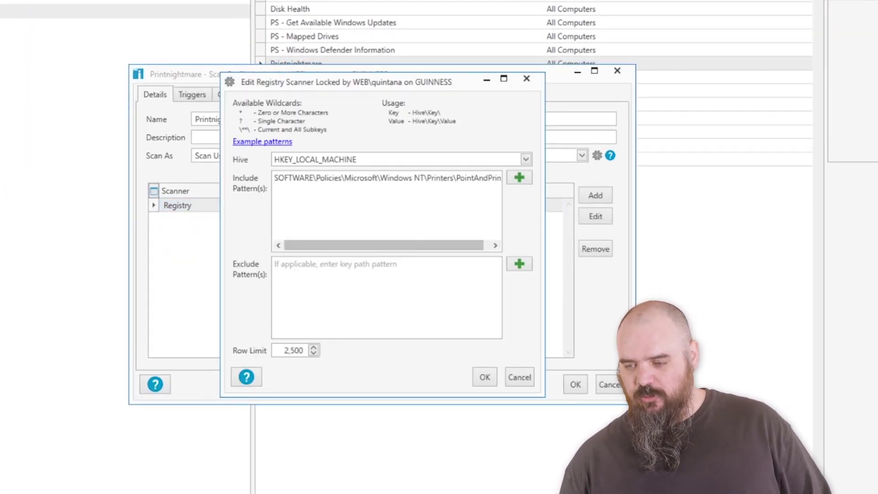
{"action": "left_click_drag", "start_coordinate": [354, 251], "coordinate": [408, 230]}
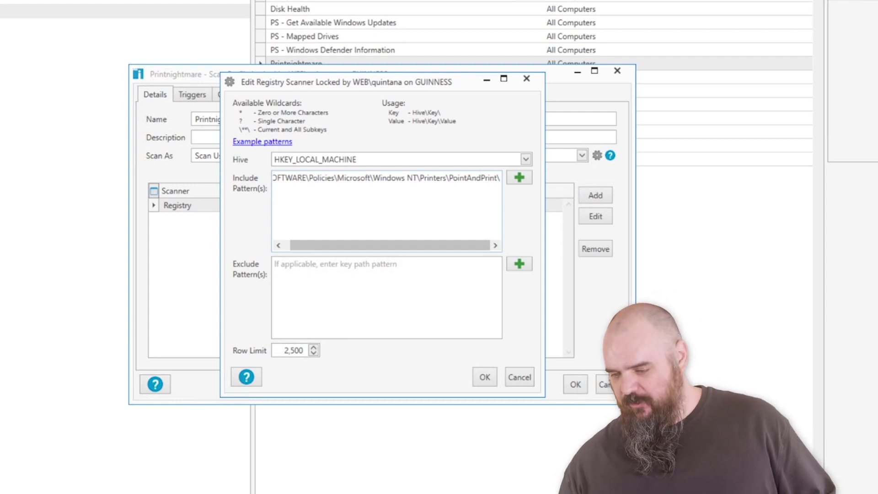
{"action": "left_click", "coordinate": [518, 382]}
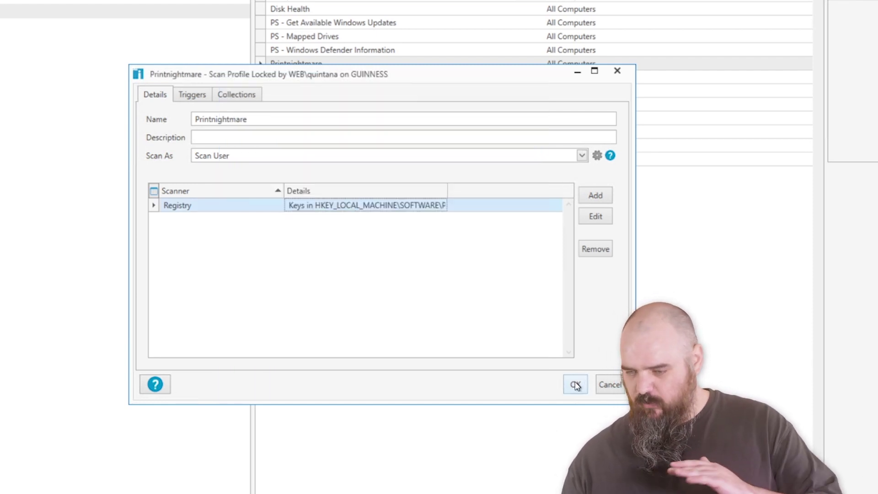
{"action": "left_click", "coordinate": [574, 384]}
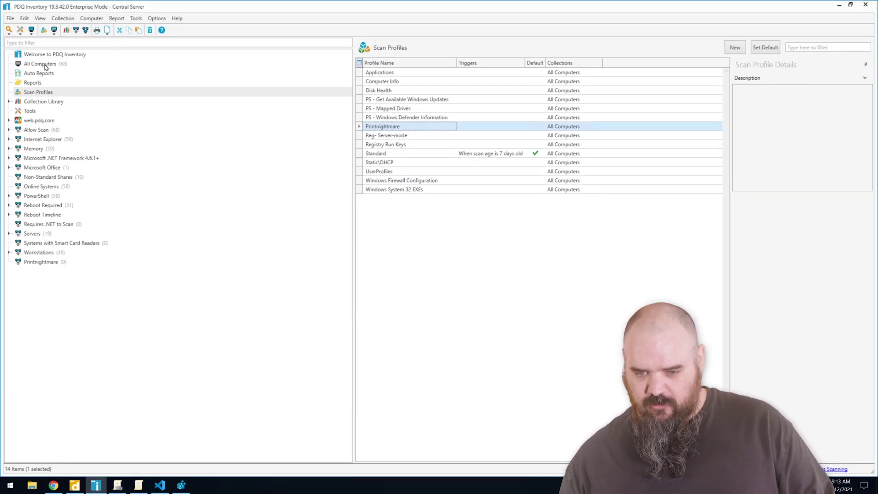
Scan All Computers with the Printnightmare profile, then select the Printnightmare collection to check its filter
{"action": "left_click", "coordinate": [44, 64]}
{"action": "right_click", "coordinate": [45, 64]}
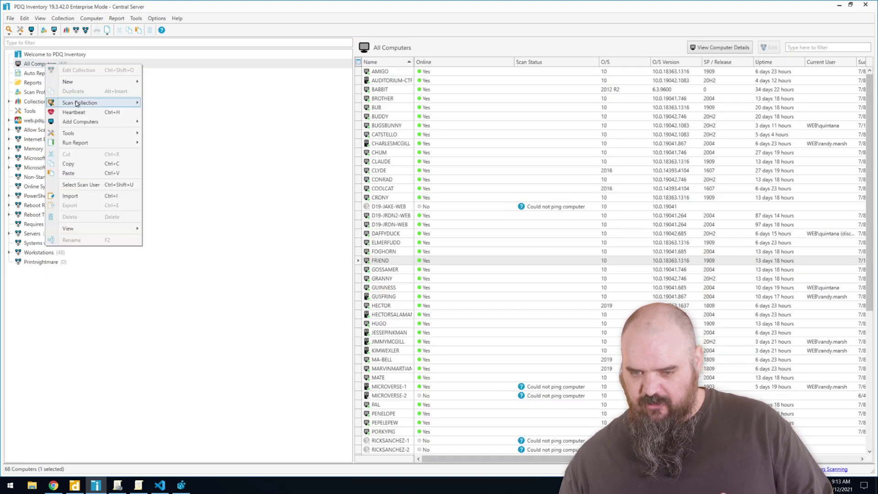
{"action": "mouse_move", "coordinate": [76, 102]}
{"action": "left_click", "coordinate": [186, 143]}
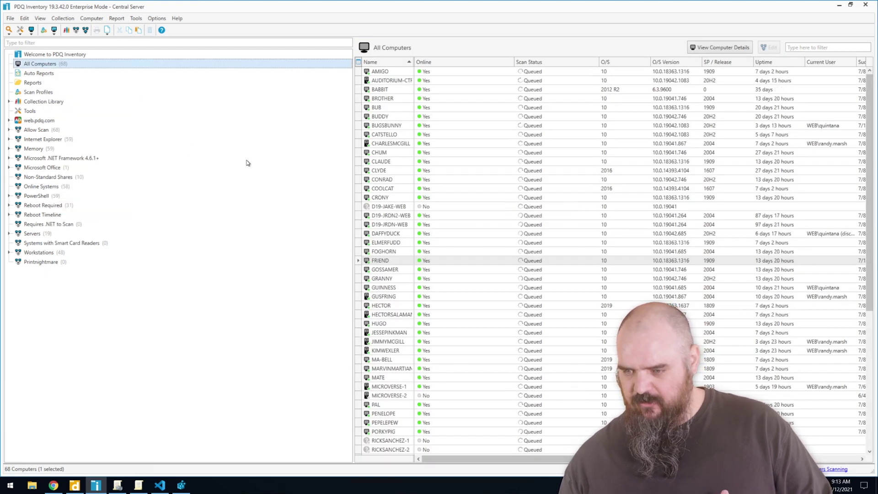
{"action": "left_click", "coordinate": [51, 264]}
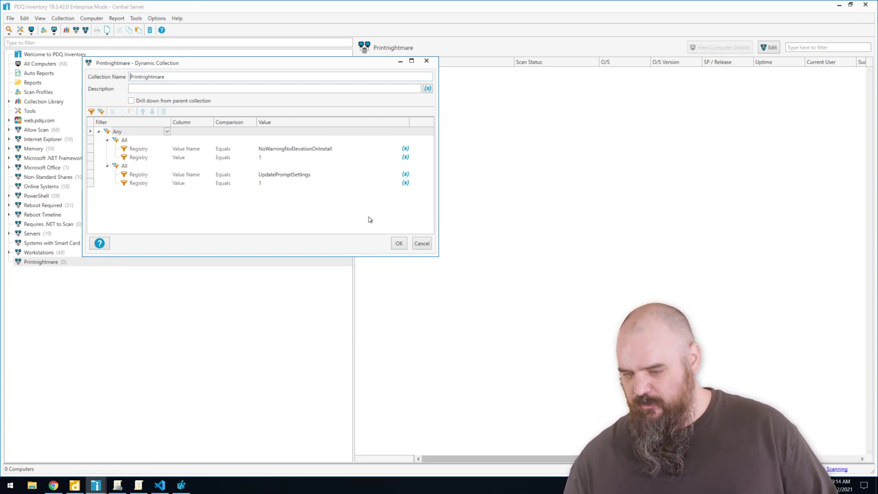
Refresh the Printnightmare collection after the scan and inspect BUGSBUNNY's details
{"action": "left_click", "coordinate": [399, 243]}
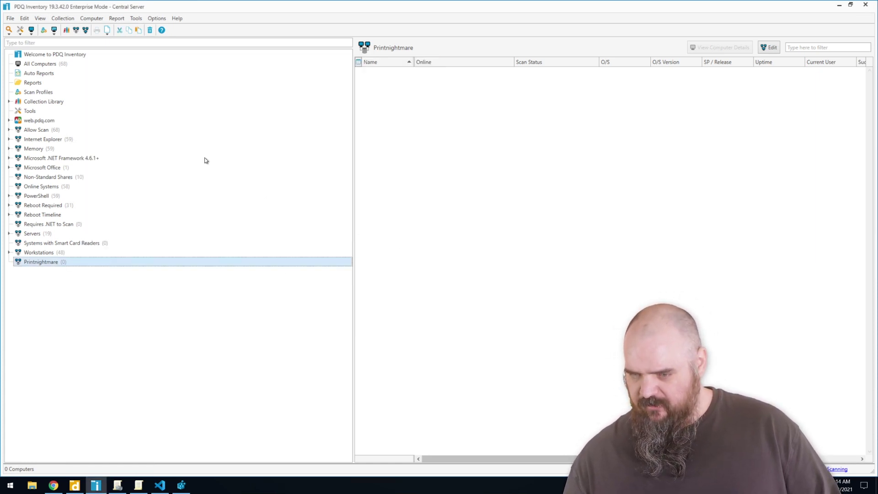
{"action": "left_click", "coordinate": [37, 67]}
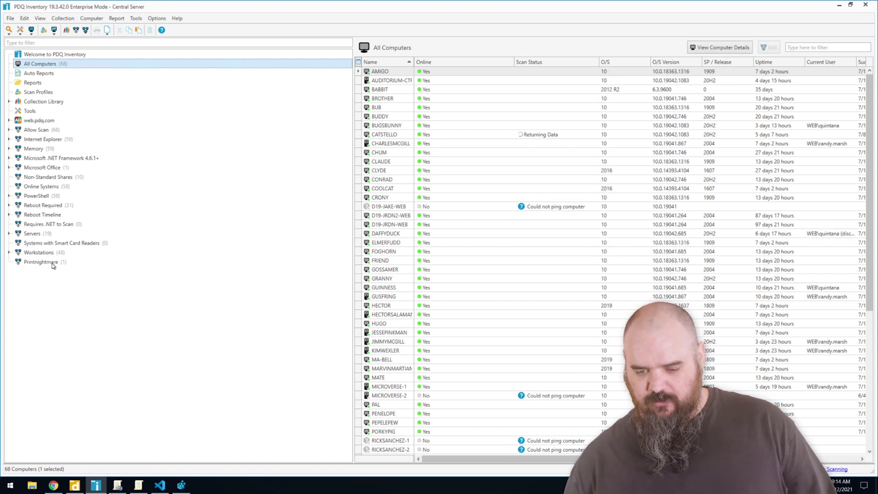
{"action": "left_click", "coordinate": [52, 263]}
{"action": "left_click", "coordinate": [400, 73]}
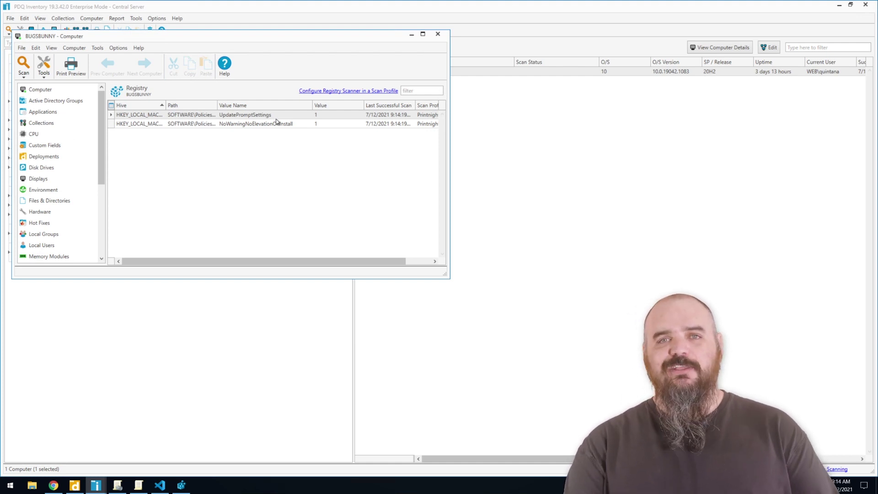
{"action": "left_click", "coordinate": [435, 32]}
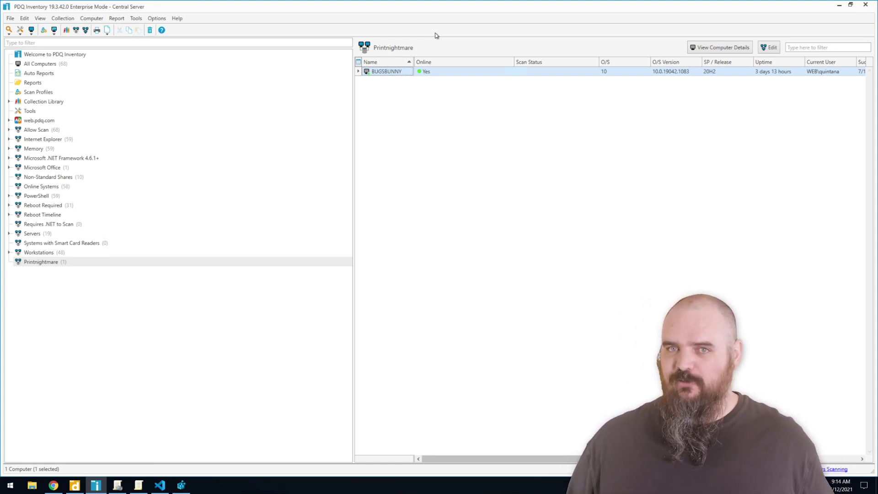
Delete the #RestrictDriverInstallationToAdministrator comment on line 14 of the PowerShell script
{"action": "left_click", "coordinate": [75, 485]}
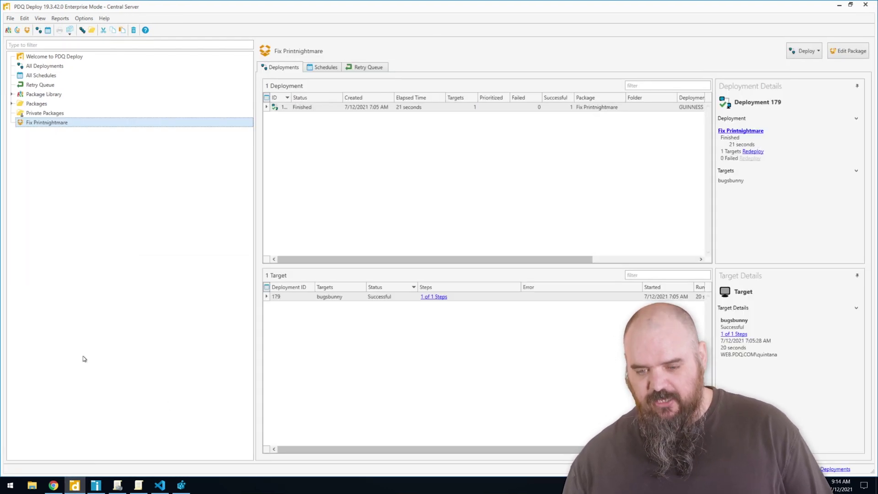
{"action": "left_click", "coordinate": [165, 485]}
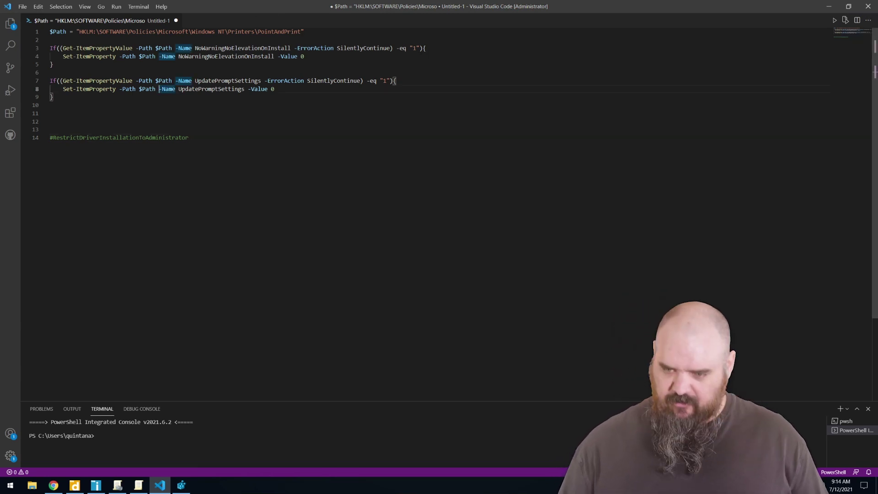
{"action": "left_click", "coordinate": [304, 32]}
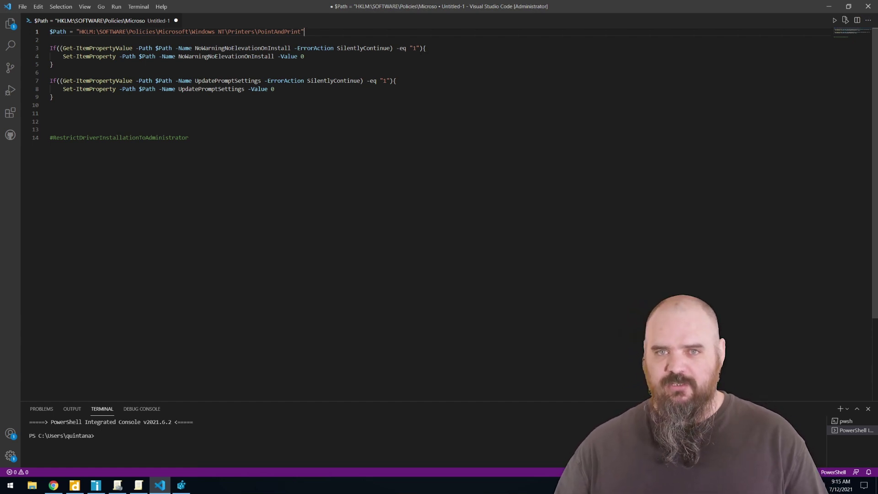
{"action": "left_click_drag", "start_coordinate": [190, 138], "coordinate": [40, 139]}
{"action": "key", "text": "BackSpace"}
{"action": "key", "text": "BackSpace"}
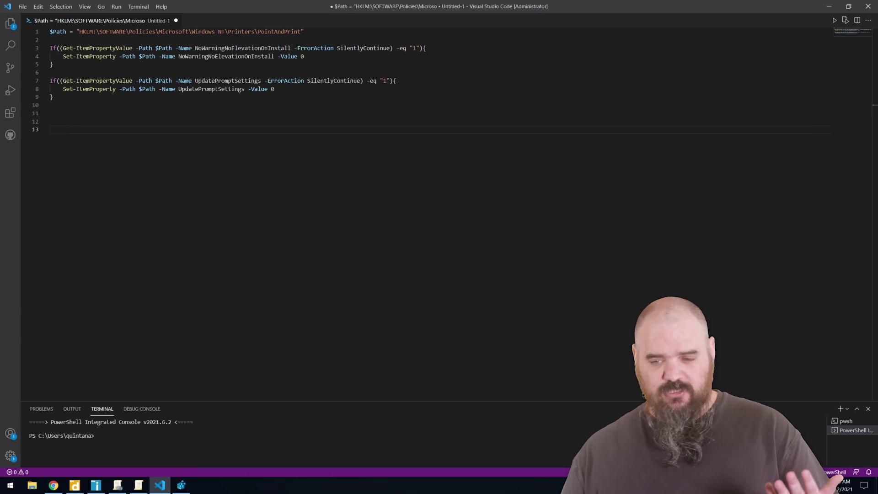
Deploy Fix Printnightmare once to the PDQ Inventory Printnightmare collection, targeting BugsBunny
{"action": "left_click", "coordinate": [74, 485]}
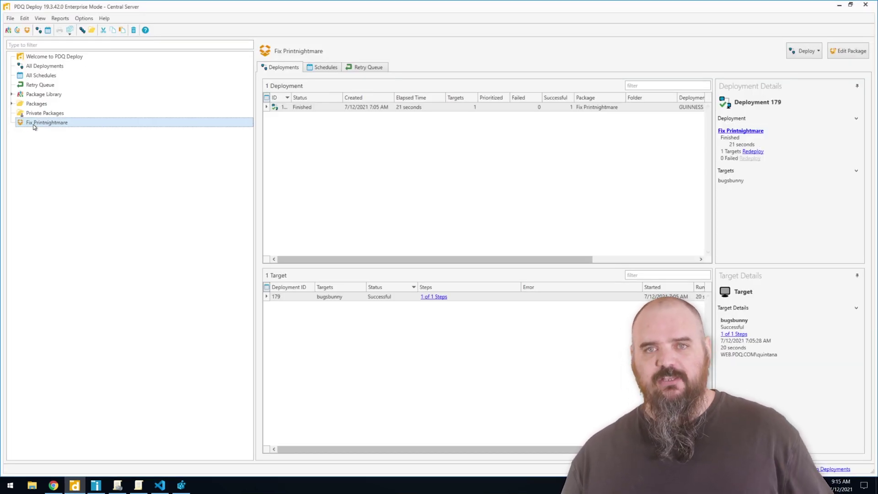
{"action": "left_click", "coordinate": [38, 31]}
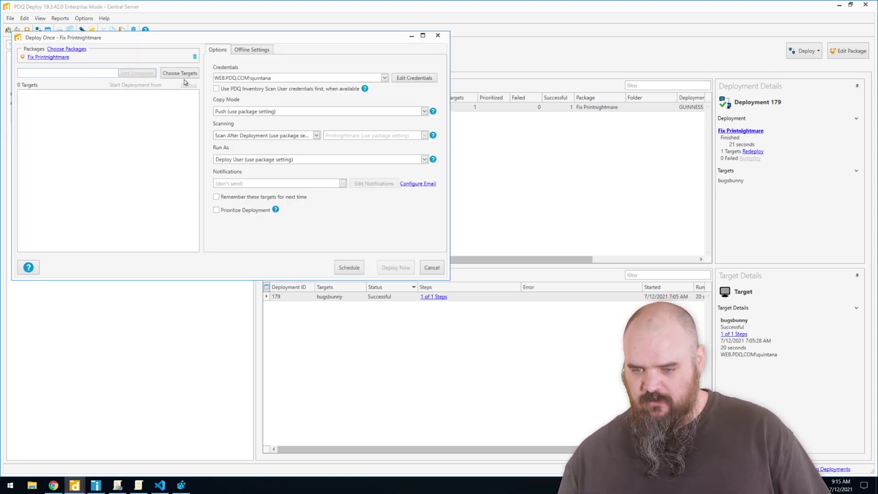
{"action": "left_click", "coordinate": [178, 75]}
{"action": "mouse_move", "coordinate": [194, 96]}
{"action": "left_click", "coordinate": [251, 97]}
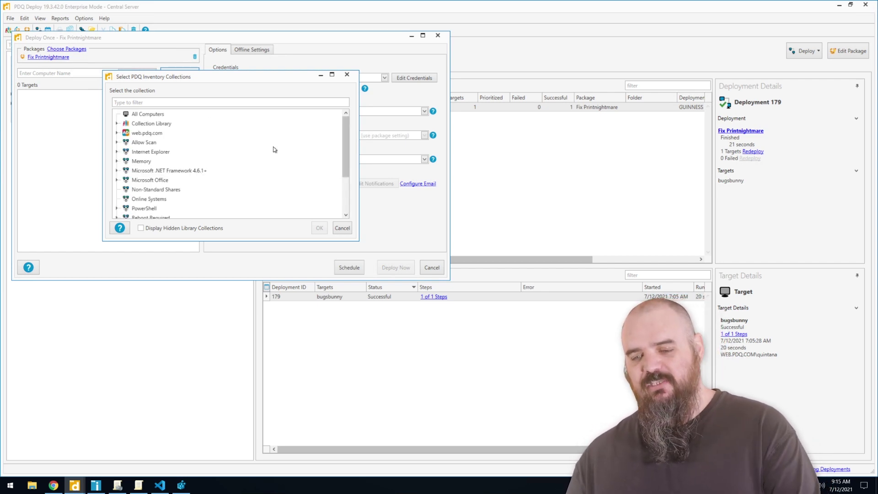
{"action": "scroll", "coordinate": [261, 151], "scroll_direction": "down", "scroll_amount": 3}
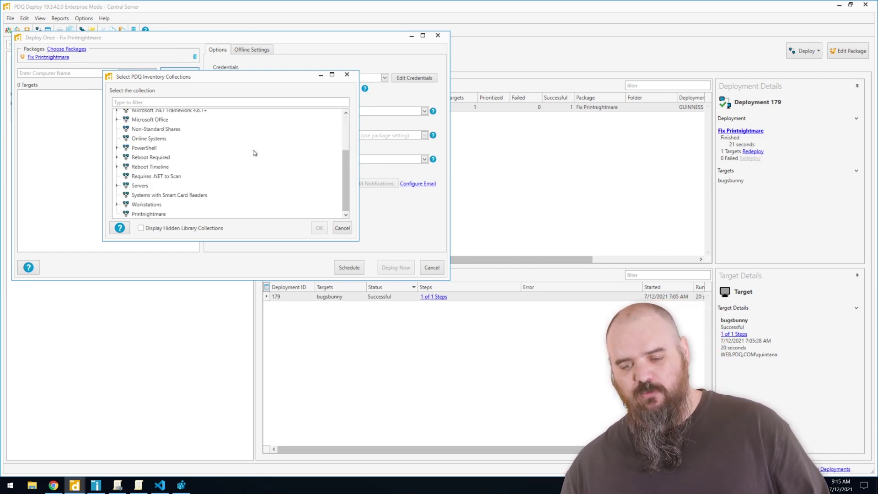
{"action": "left_click", "coordinate": [161, 215]}
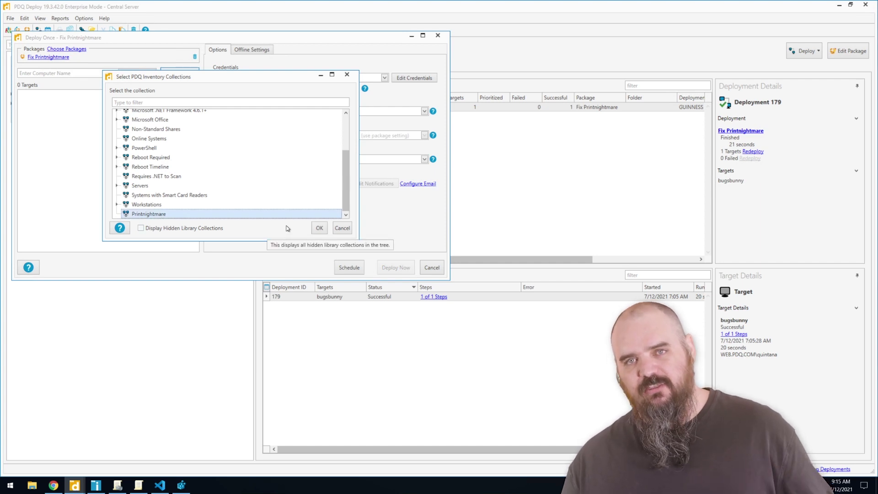
{"action": "left_click", "coordinate": [319, 229]}
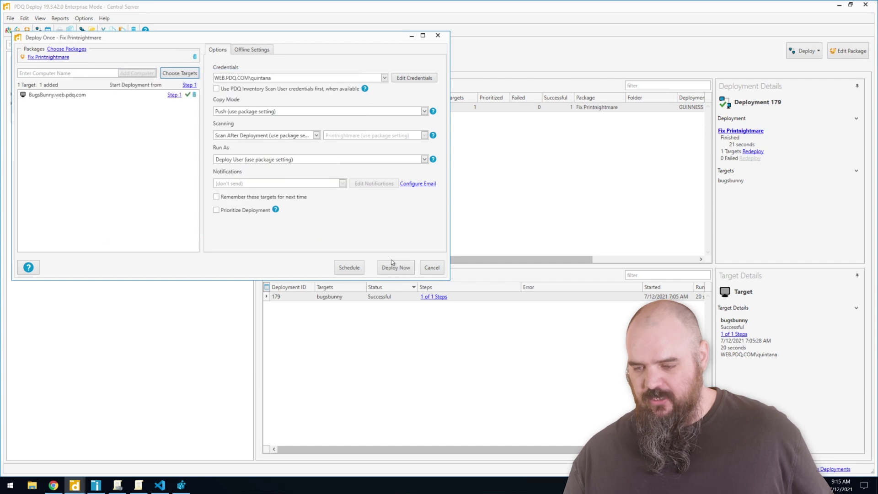
{"action": "left_click", "coordinate": [395, 267]}
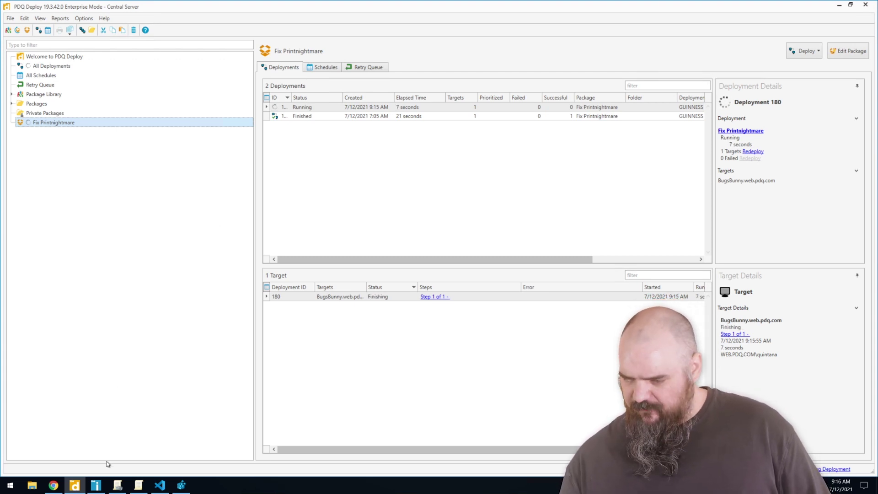
Watch the Printnightmare collection drop to 0 computers after BUGSBUNNY's rescan, briefly checking Registry Editor
{"action": "left_click", "coordinate": [97, 488]}
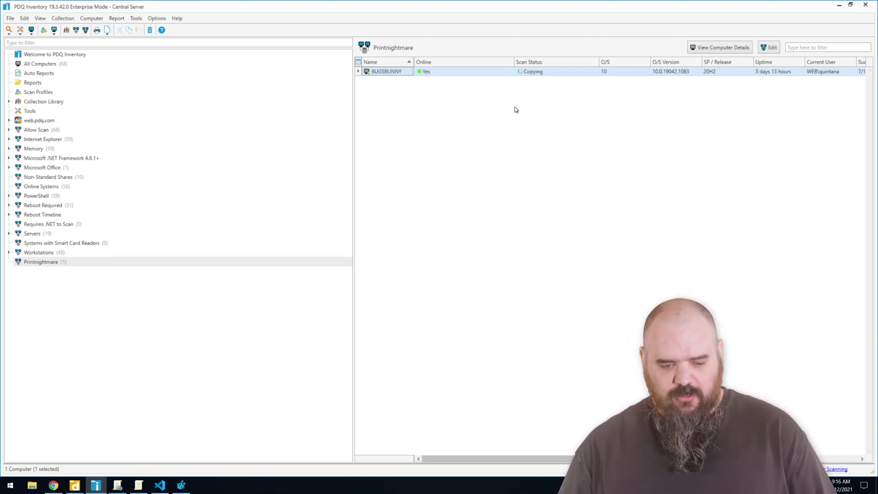
{"action": "mouse_move", "coordinate": [139, 485]}
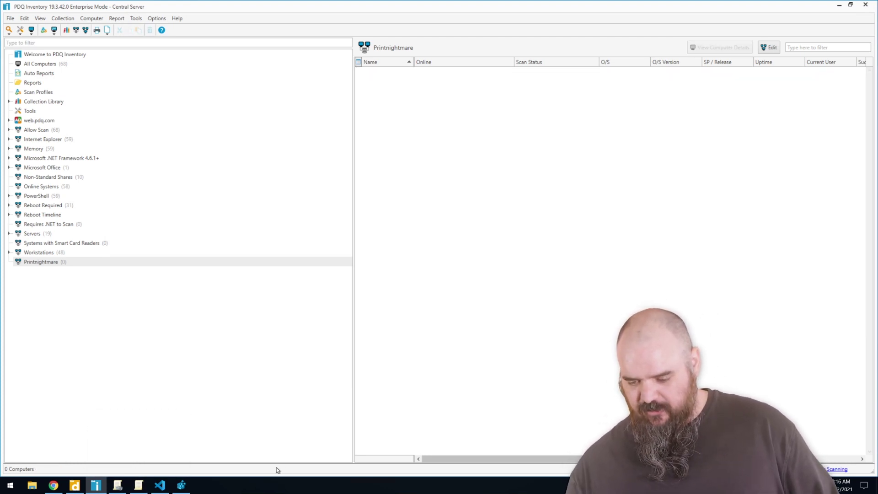
{"action": "left_click", "coordinate": [181, 485]}
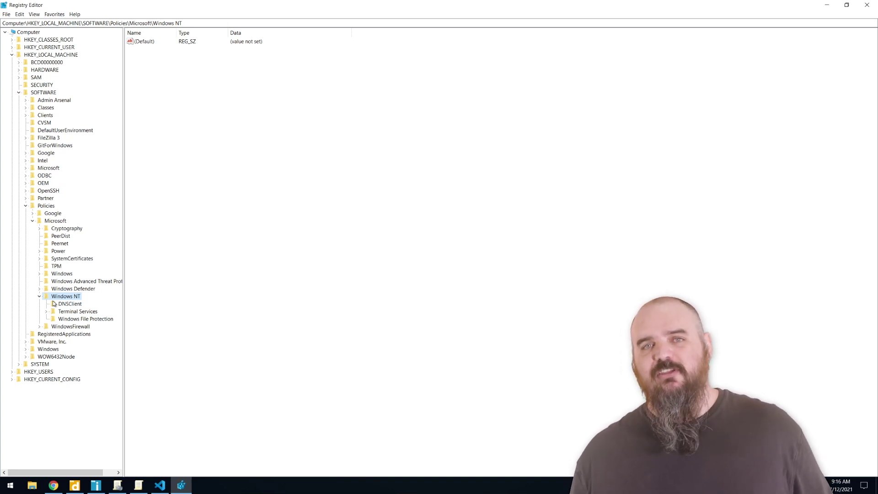
{"action": "left_click", "coordinate": [866, 4]}
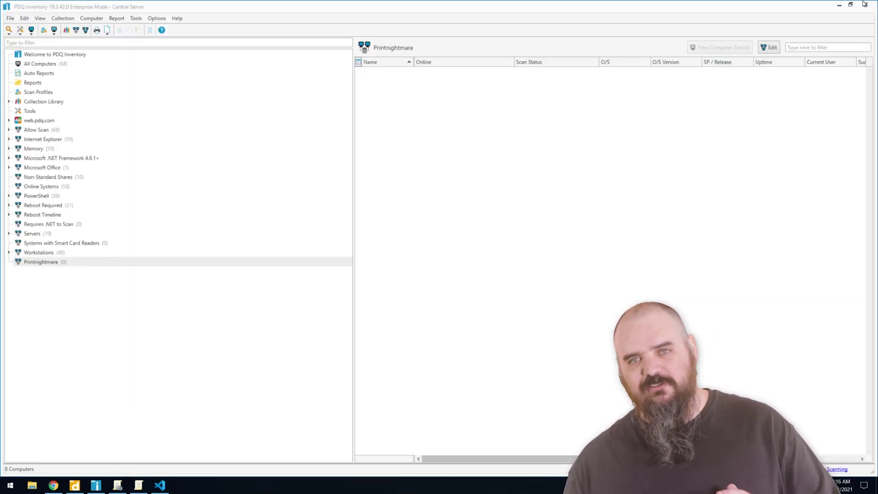
{"action": "left_click", "coordinate": [45, 263]}
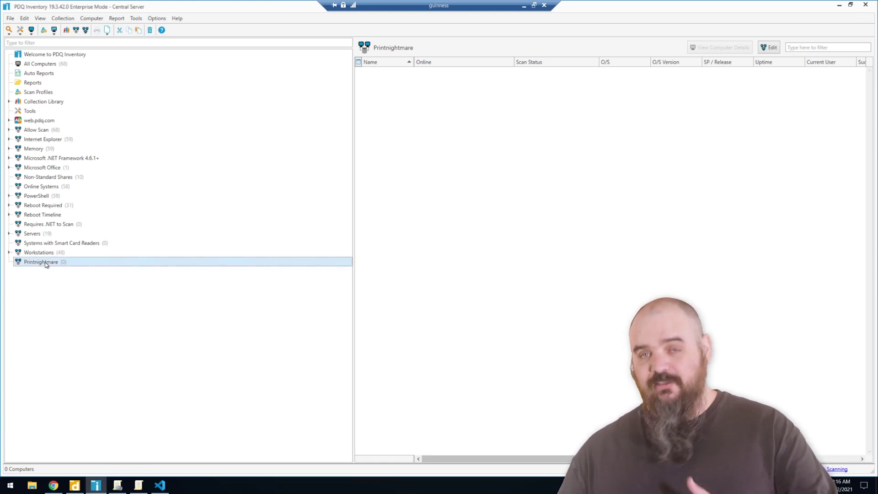